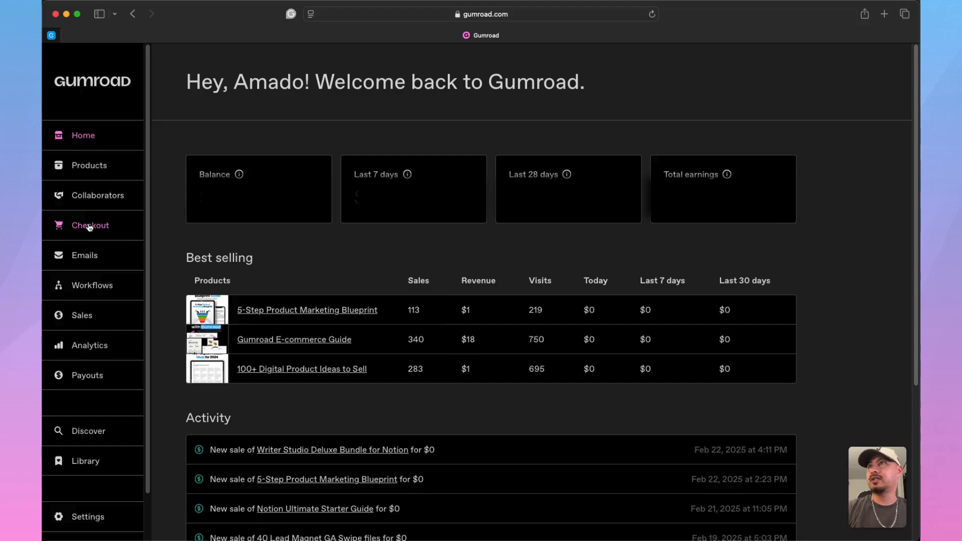
- Go to the checkout upsells and start creating a new upsell
{"action": "left_click", "coordinate": [89, 226]}
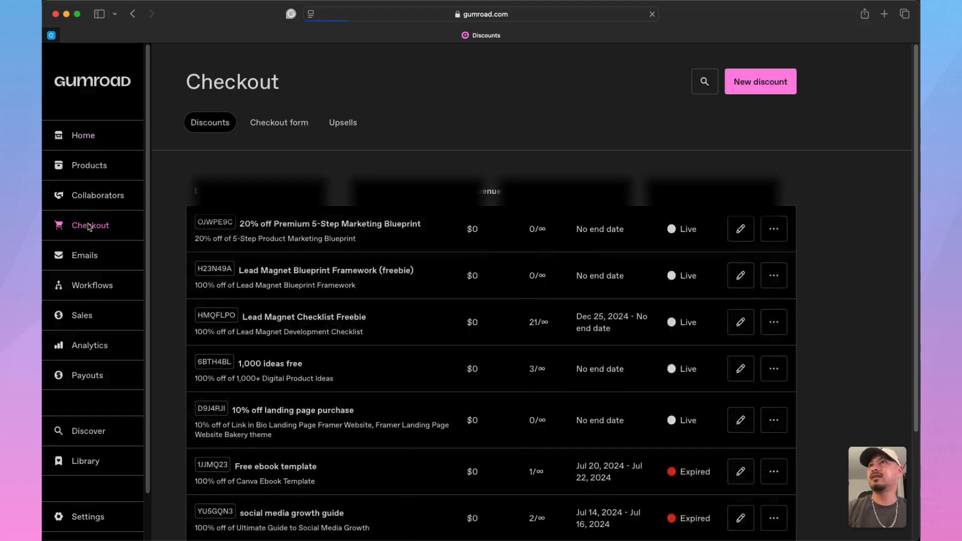
{"action": "left_click", "coordinate": [340, 130]}
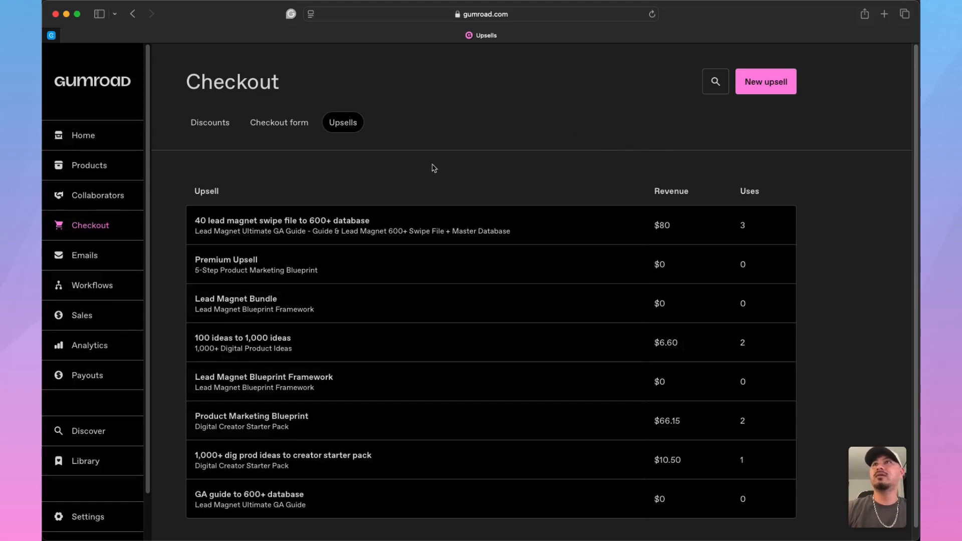
{"action": "left_click", "coordinate": [772, 86]}
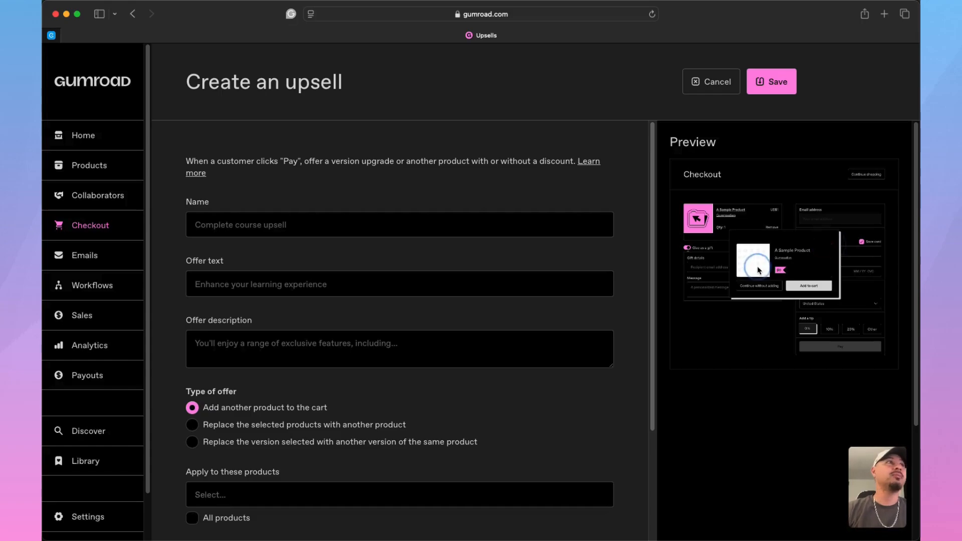
- Name the upsell "Upsell from gumroad course to marketing blueprint"
{"action": "left_click", "coordinate": [303, 221]}
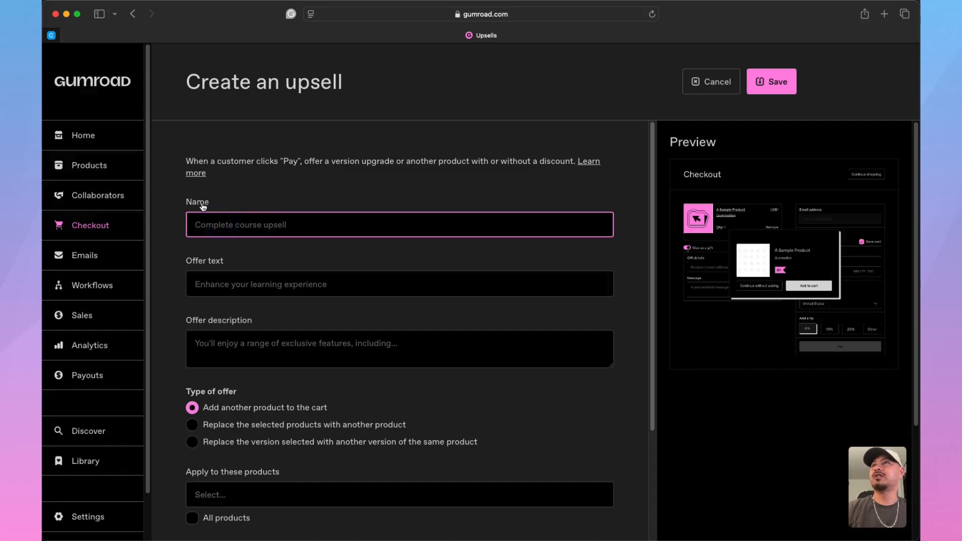
{"action": "left_click", "coordinate": [206, 226]}
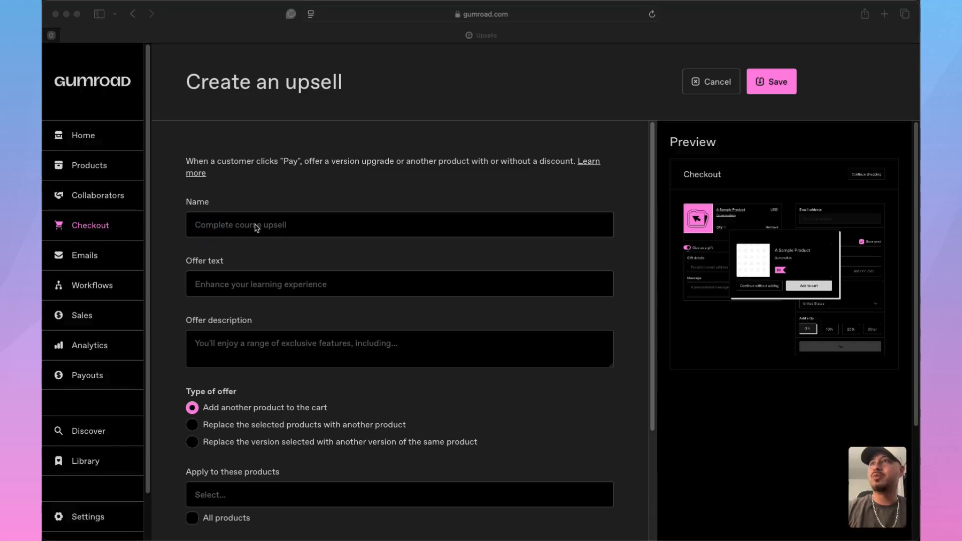
{"action": "left_click", "coordinate": [256, 228]}
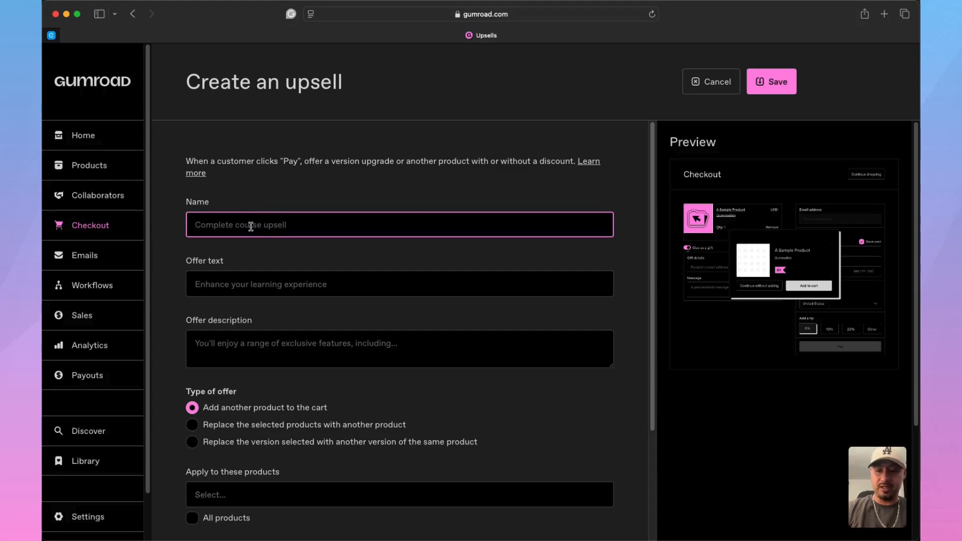
{"action": "type", "text": "Upsell from gumroad course to marketing blueprint"}
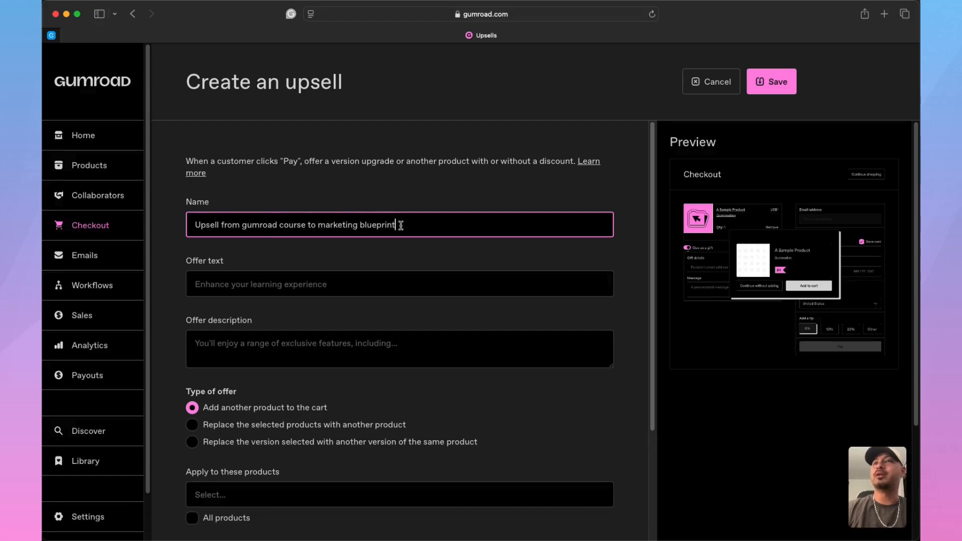
- Set the offer text to "🔥 SPECIAL BUNDLE OFFER: Marketing Blueprint"
{"action": "left_click", "coordinate": [346, 284]}
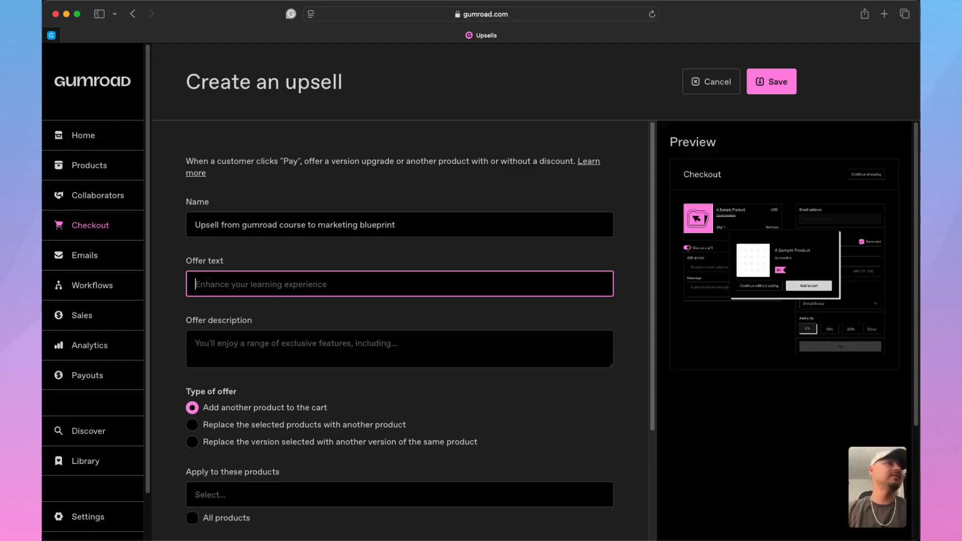
{"action": "type", "text": "🔥 SPECIAL BUNDLE OFFER: Marketing Blueprint"}
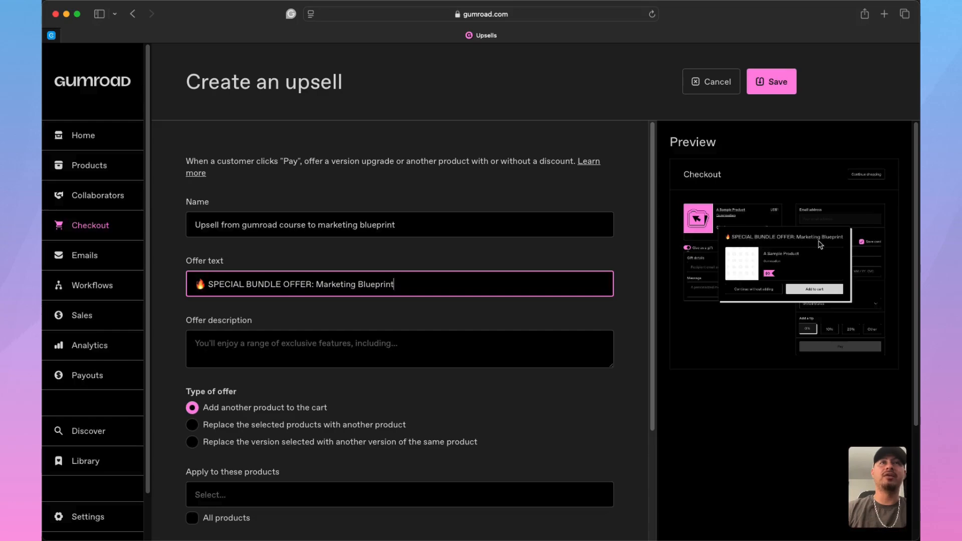
{"action": "left_click", "coordinate": [313, 342]}
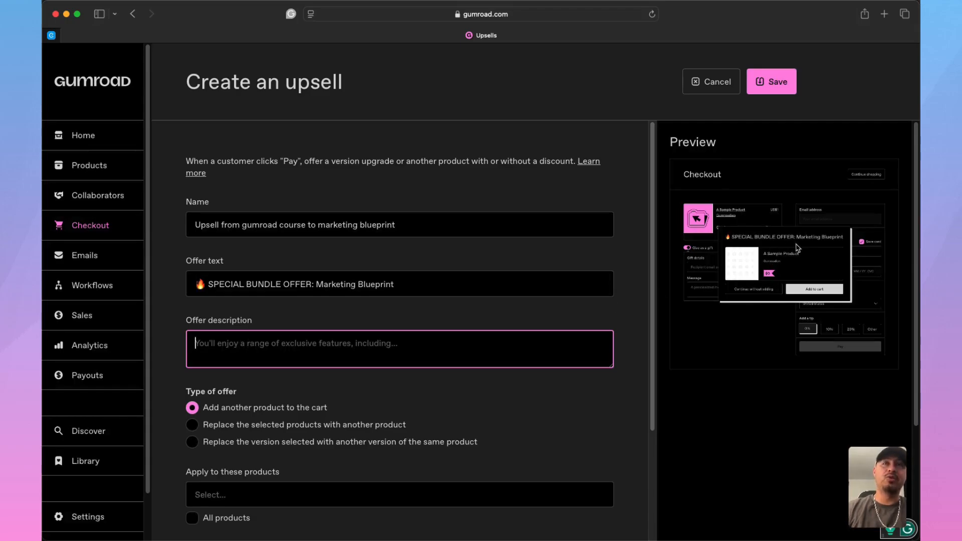
{"action": "left_click", "coordinate": [202, 282]}
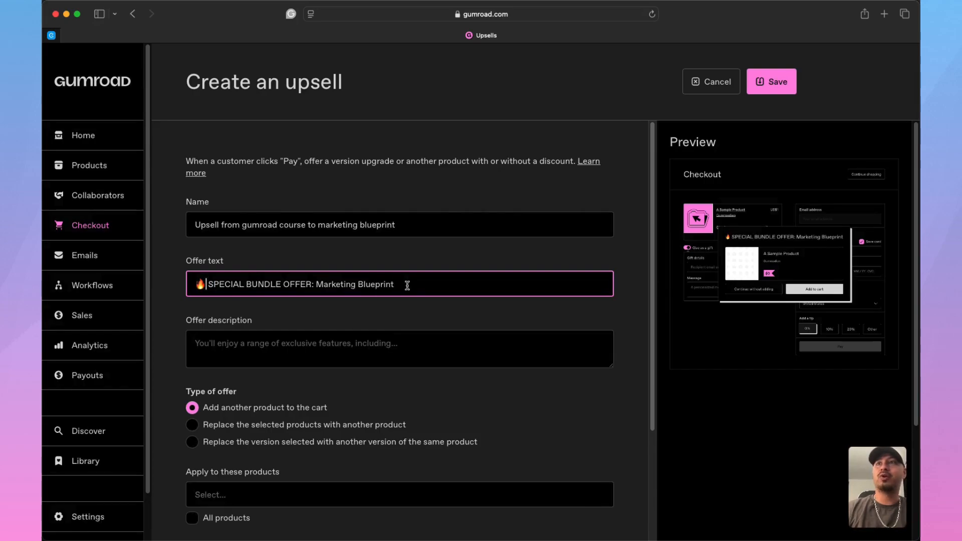
- Write an offer description presenting the marketing blueprint as a guide for promoting and selling digital products and creating the entire marketing funnel
{"action": "left_click", "coordinate": [361, 351]}
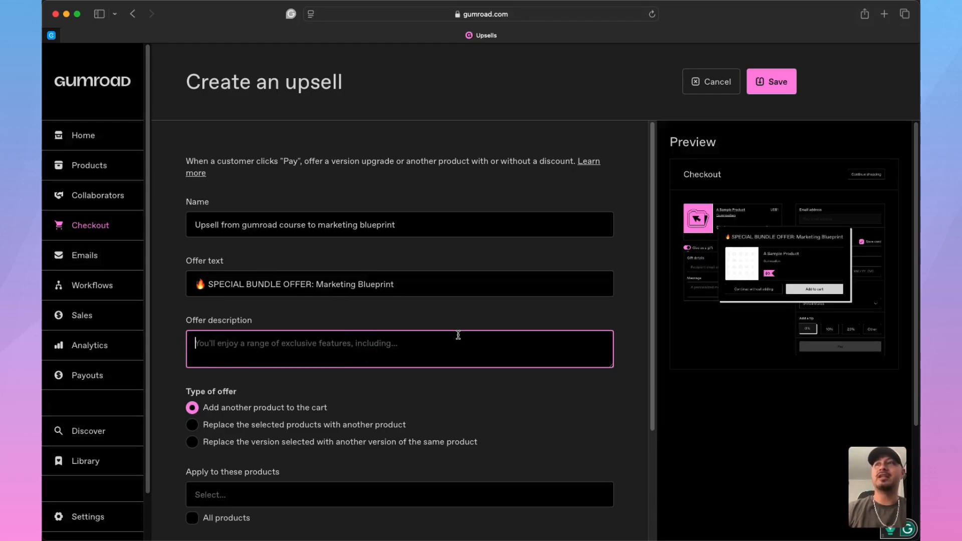
{"action": "type", "text": "Don't just create an online store, get the marketing blueprint for promoting and selling your digital products. This guide will help you create your entire marketing funnel."}
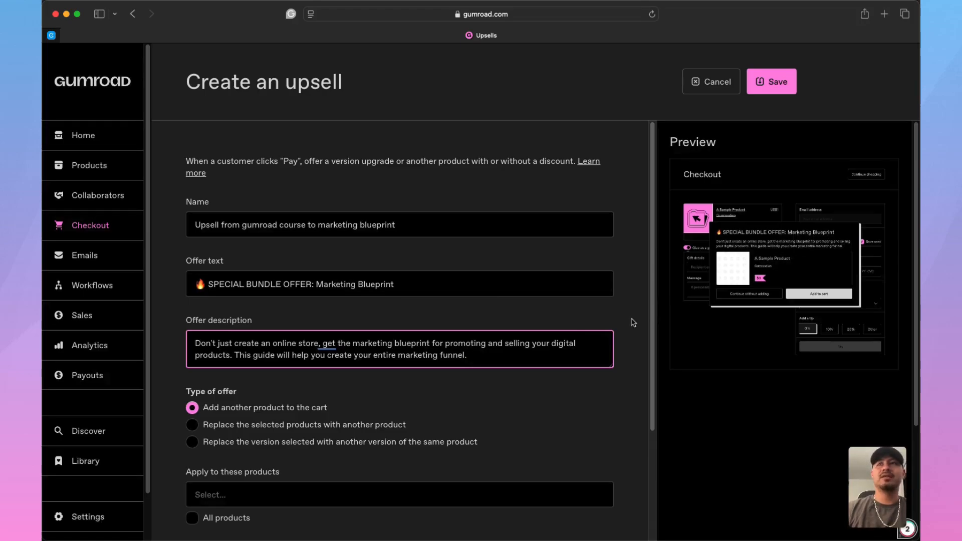
- Apply the upsell to the 5-Step Product Marketing Blueprint, Writer Studio Deluxe Bundle for Notion and Gumroad E-commerce Guide
{"action": "scroll", "coordinate": [281, 423], "scroll_direction": "down", "scroll_amount": 3}
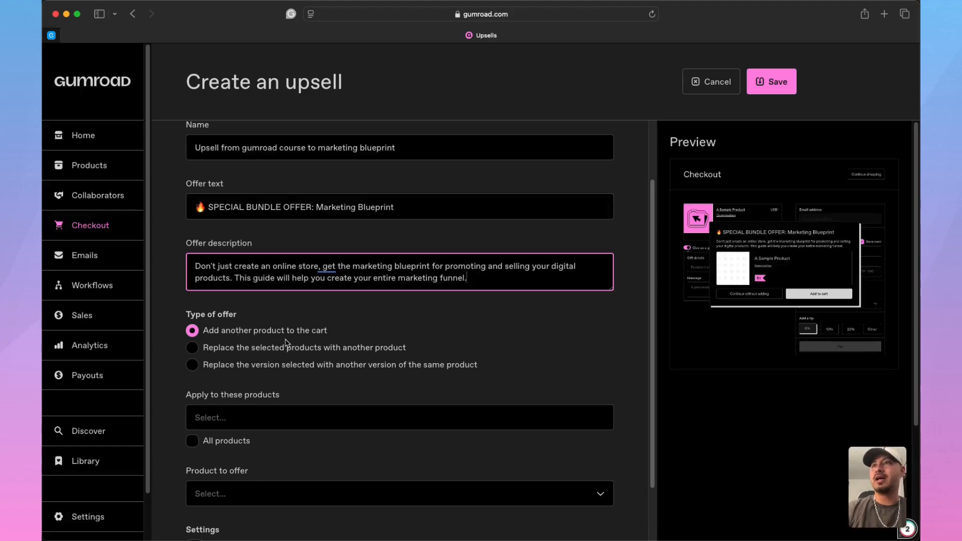
{"action": "left_click", "coordinate": [222, 418]}
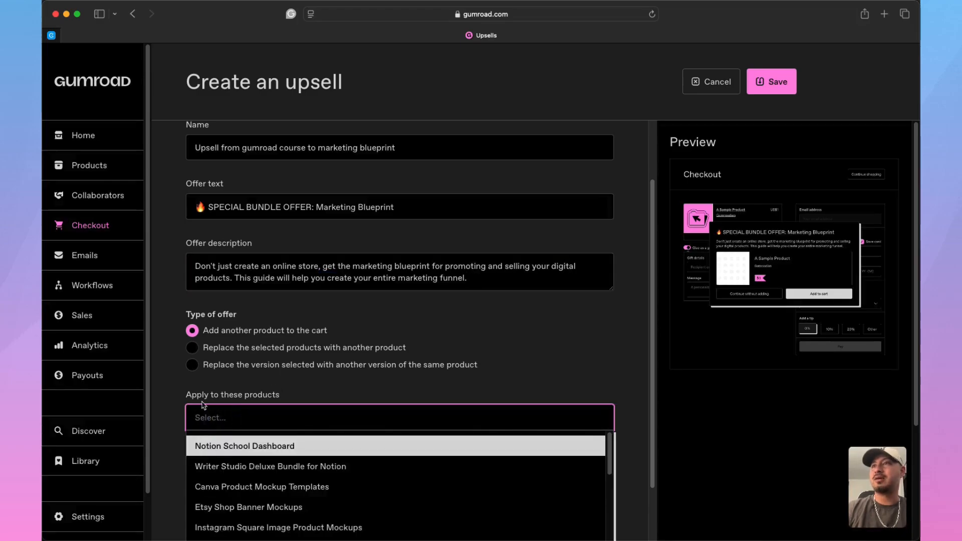
{"action": "scroll", "coordinate": [451, 377], "scroll_direction": "down", "scroll_amount": 5}
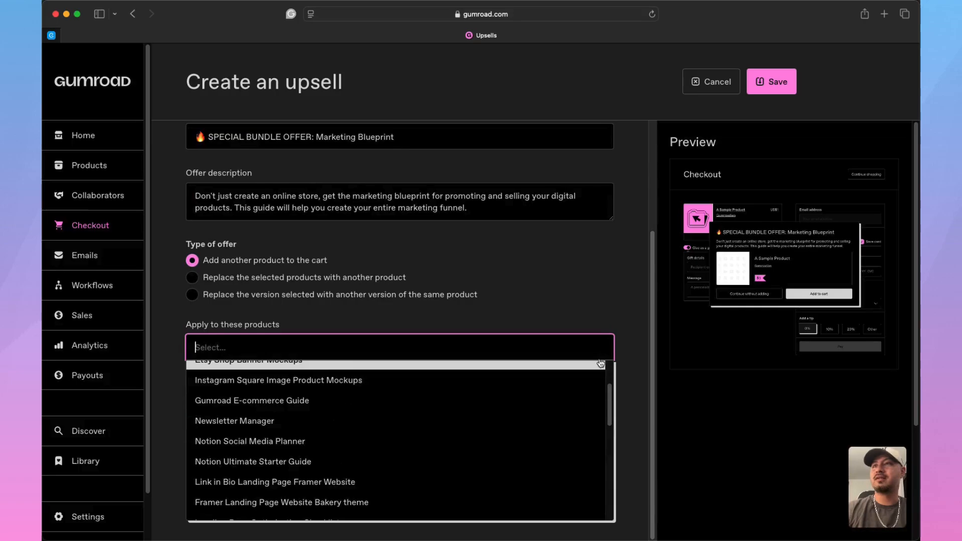
{"action": "scroll", "coordinate": [273, 432], "scroll_direction": "down", "scroll_amount": 5}
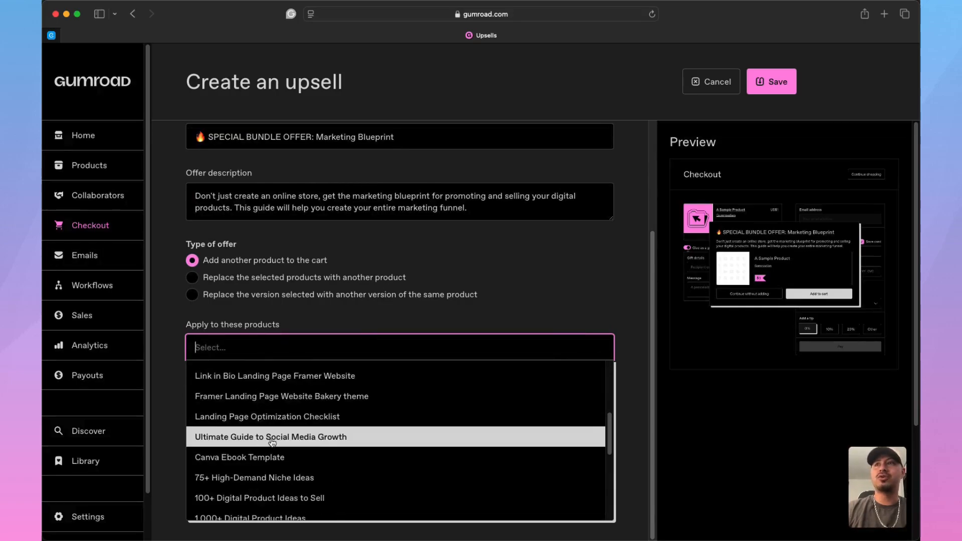
{"action": "scroll", "coordinate": [272, 442], "scroll_direction": "down", "scroll_amount": 5}
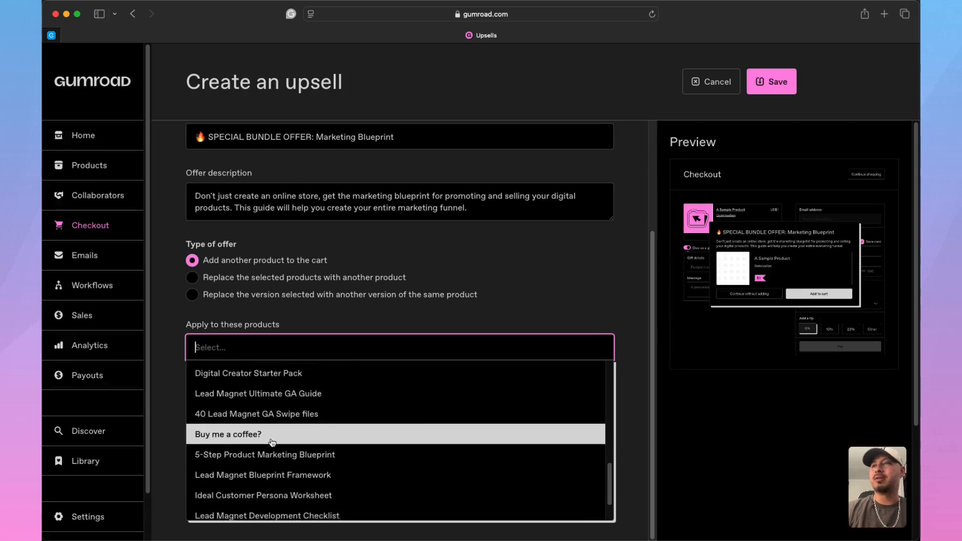
{"action": "scroll", "coordinate": [272, 436], "scroll_direction": "down", "scroll_amount": 2}
{"action": "left_click", "coordinate": [271, 407]}
{"action": "left_click", "coordinate": [409, 349]}
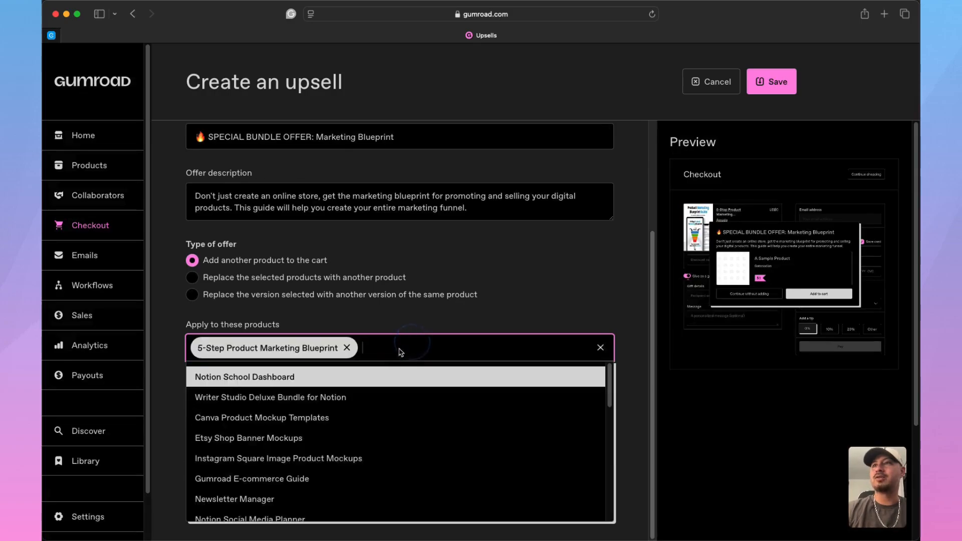
{"action": "left_click", "coordinate": [337, 397]}
{"action": "left_click", "coordinate": [549, 349]}
{"action": "left_click", "coordinate": [307, 459]}
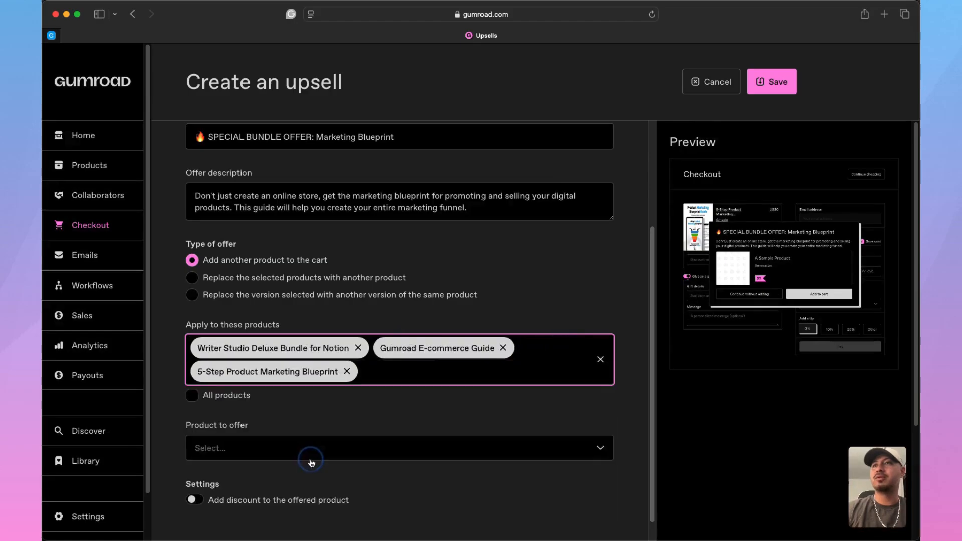
- Remove the 5-Step Product Marketing Blueprint and Writer Studio Deluxe Bundle for Notion from the products the upsell applies to
{"action": "left_click", "coordinate": [346, 373]}
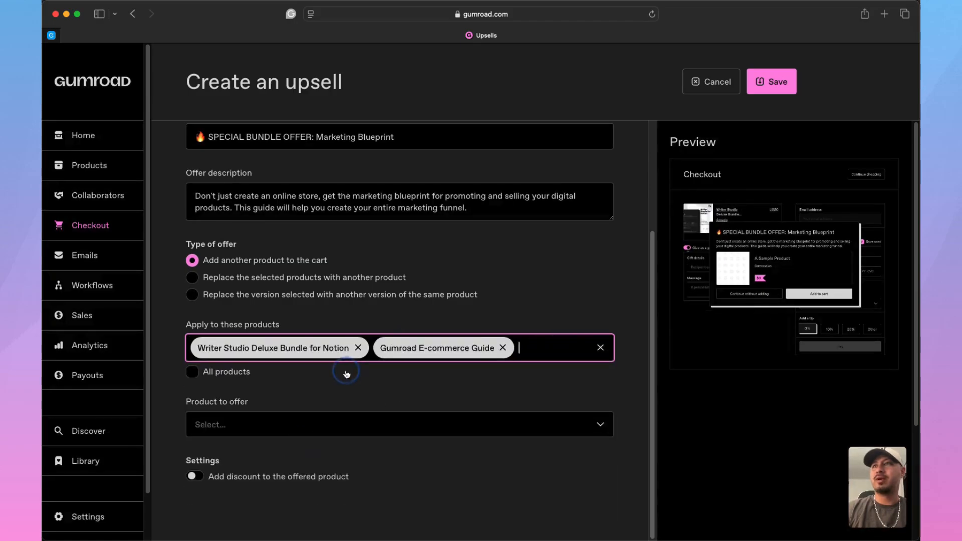
{"action": "left_click", "coordinate": [358, 348]}
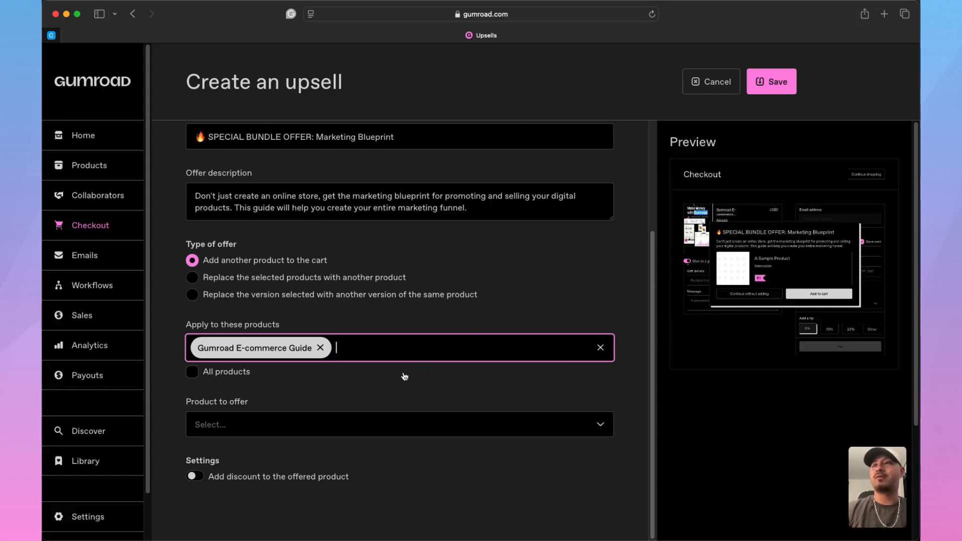
- Choose the 5-Step Product Marketing Blueprint as the product to offer, in its Premium Marketing Blueprint version
{"action": "left_click", "coordinate": [301, 425]}
{"action": "scroll", "coordinate": [653, 369], "scroll_direction": "down", "scroll_amount": 2}
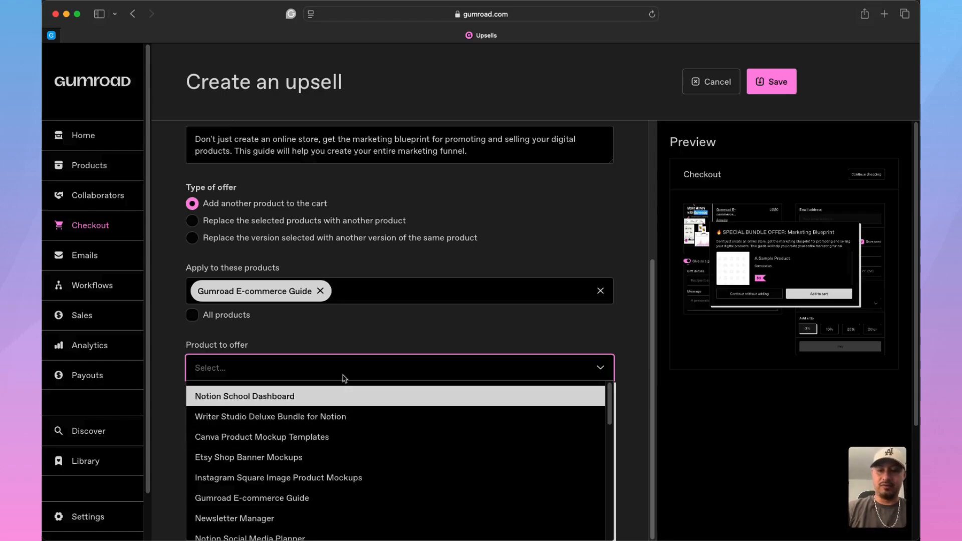
{"action": "type", "text": "5"}
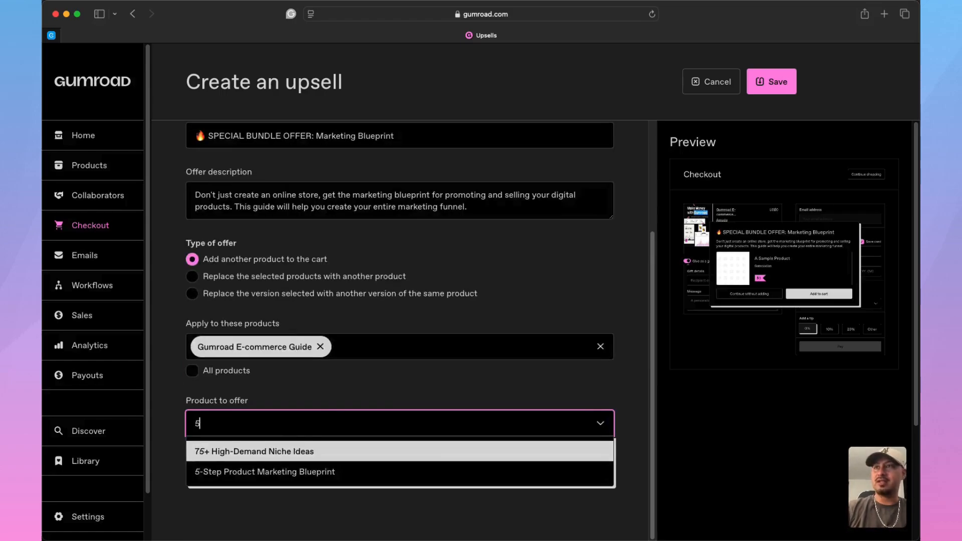
{"action": "left_click", "coordinate": [255, 474]}
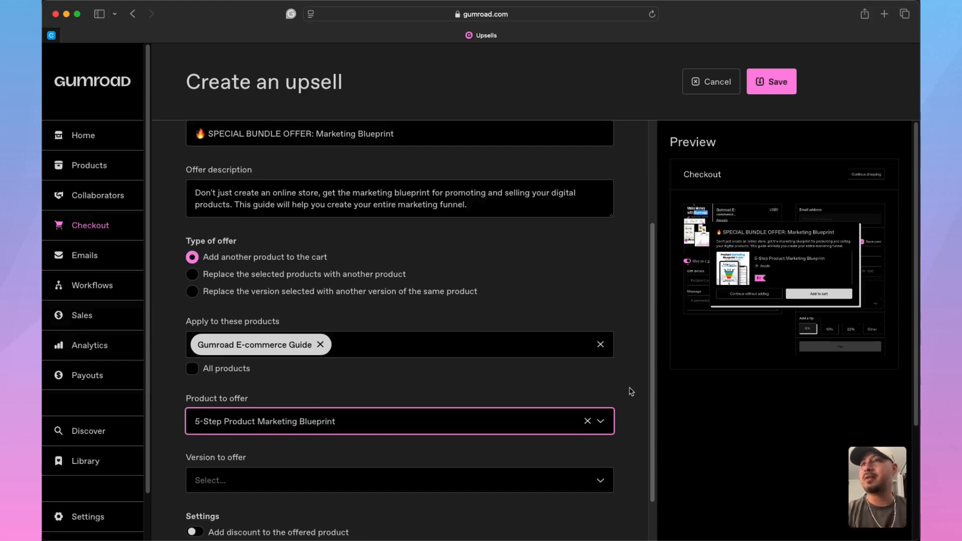
{"action": "scroll", "coordinate": [629, 394], "scroll_direction": "down", "scroll_amount": 2}
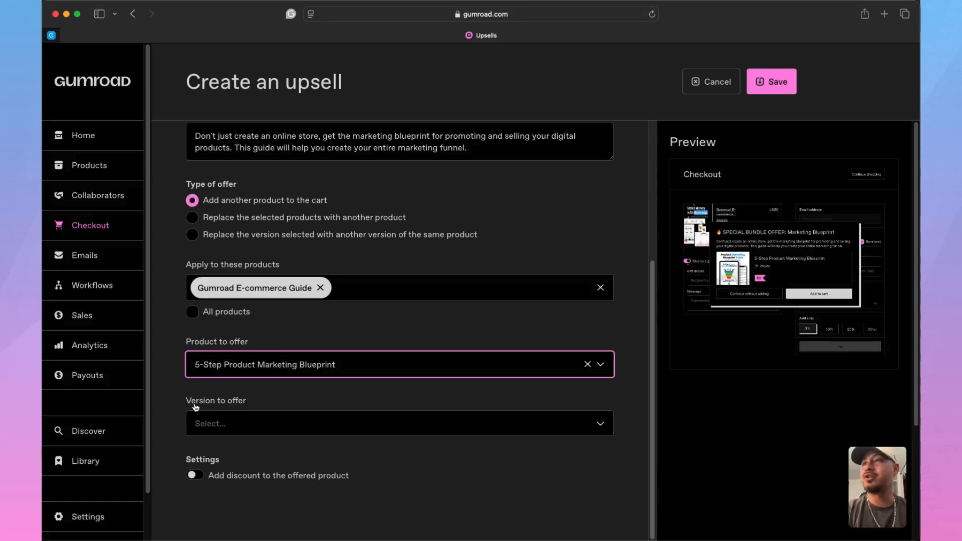
{"action": "left_click", "coordinate": [274, 424]}
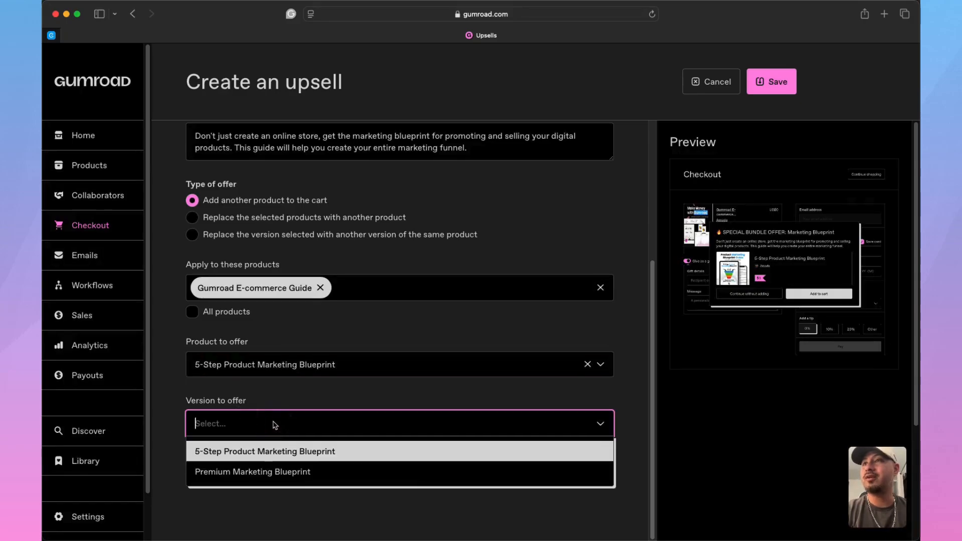
{"action": "left_click", "coordinate": [231, 473]}
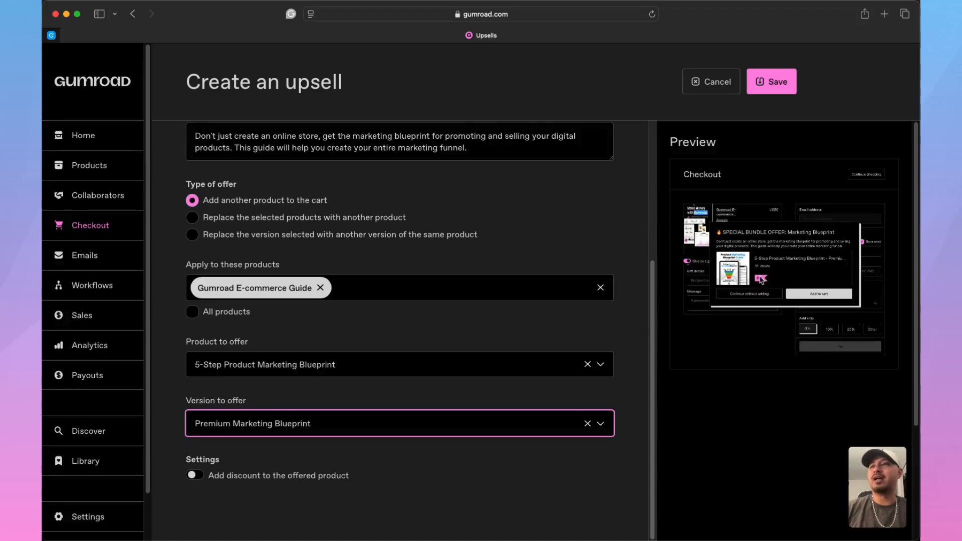
- Enable a percentage discount on the offered product, entering 20% first and changing it to 25%
{"action": "left_click", "coordinate": [194, 476]}
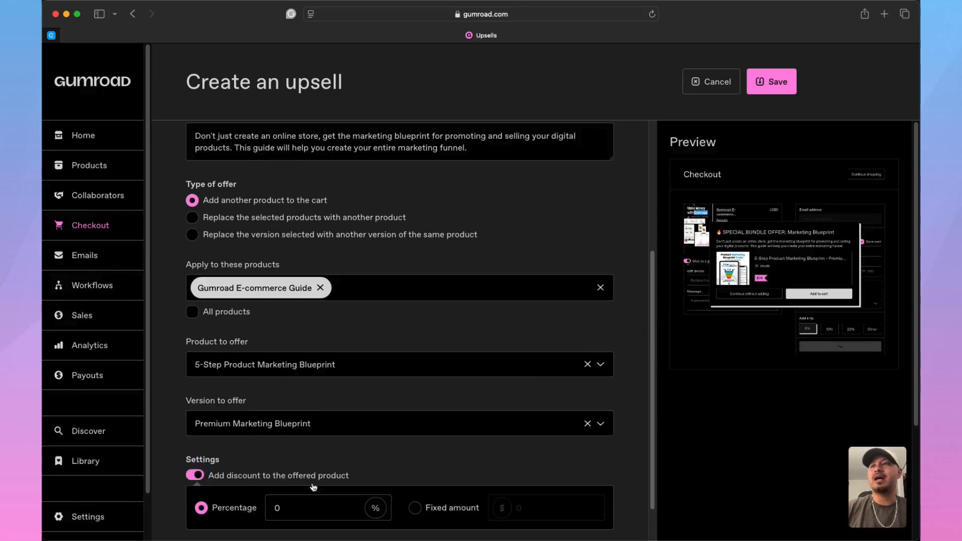
{"action": "left_click", "coordinate": [309, 504]}
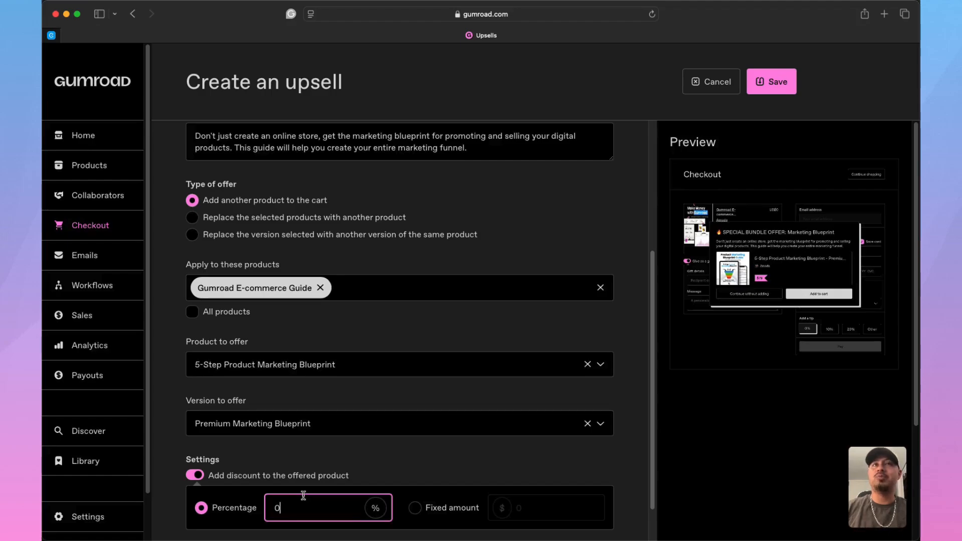
{"action": "key", "text": "BackSpace"}
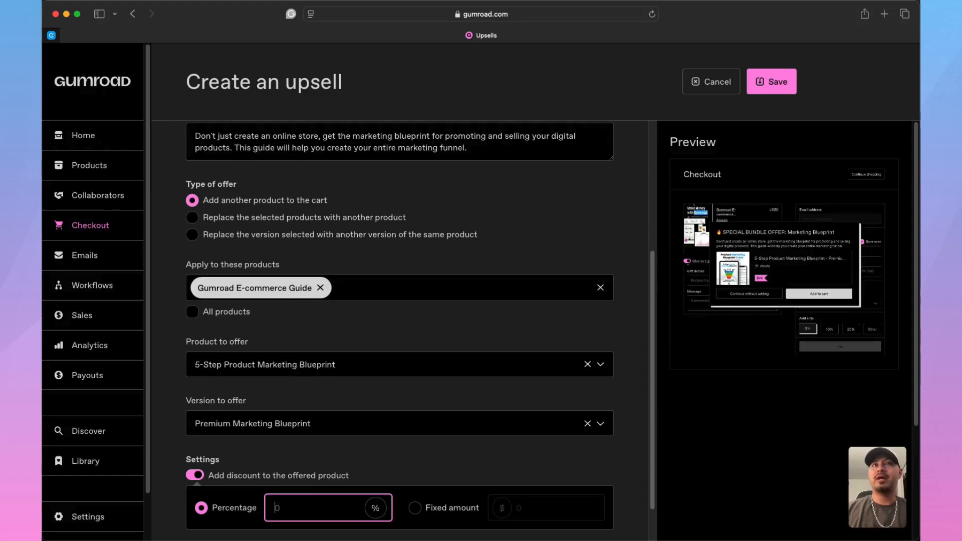
{"action": "type", "text": "20"}
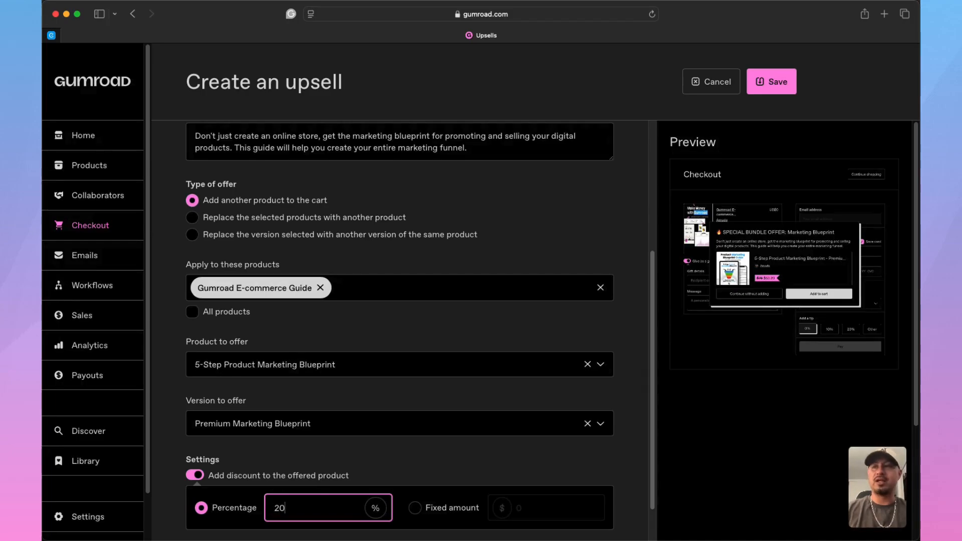
{"action": "left_click", "coordinate": [347, 467]}
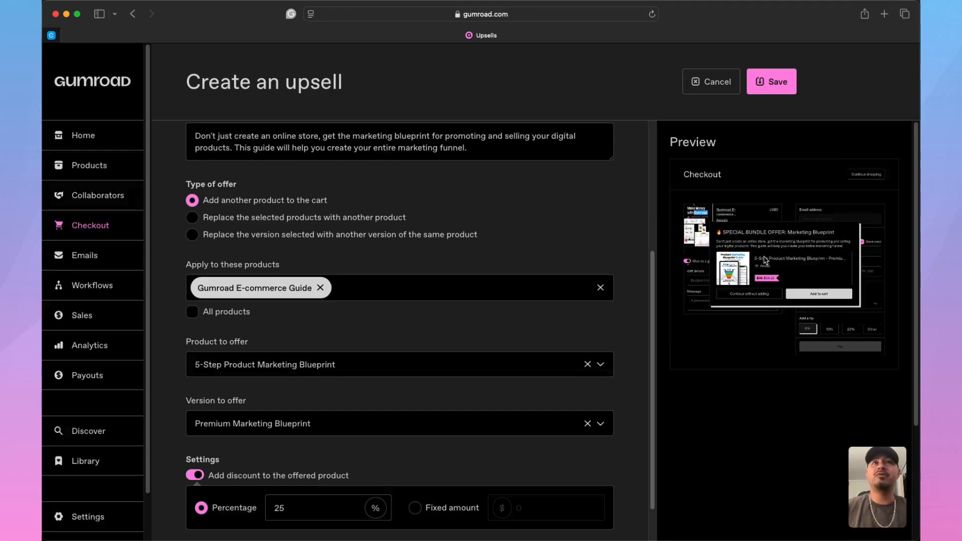
{"action": "scroll", "coordinate": [371, 459], "scroll_direction": "down", "scroll_amount": 2}
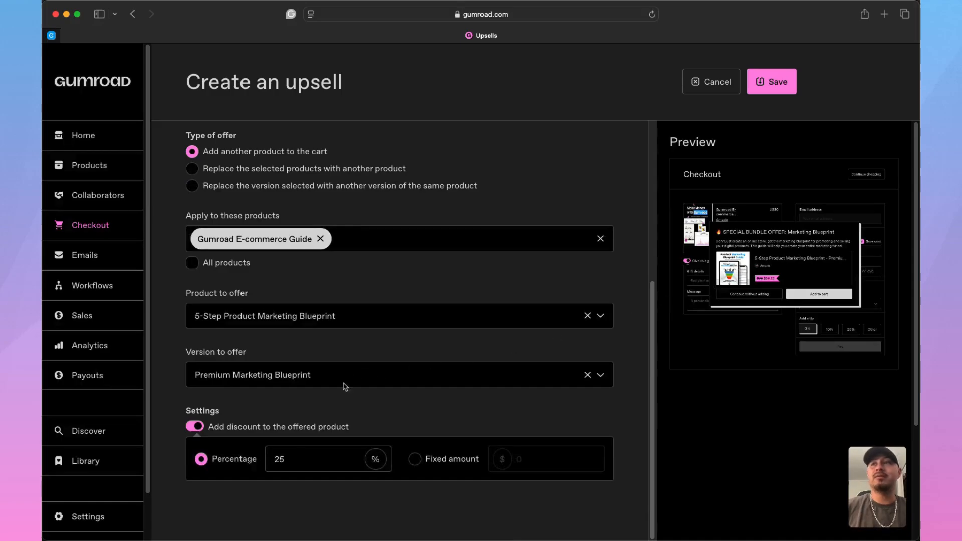
{"action": "left_click", "coordinate": [307, 459]}
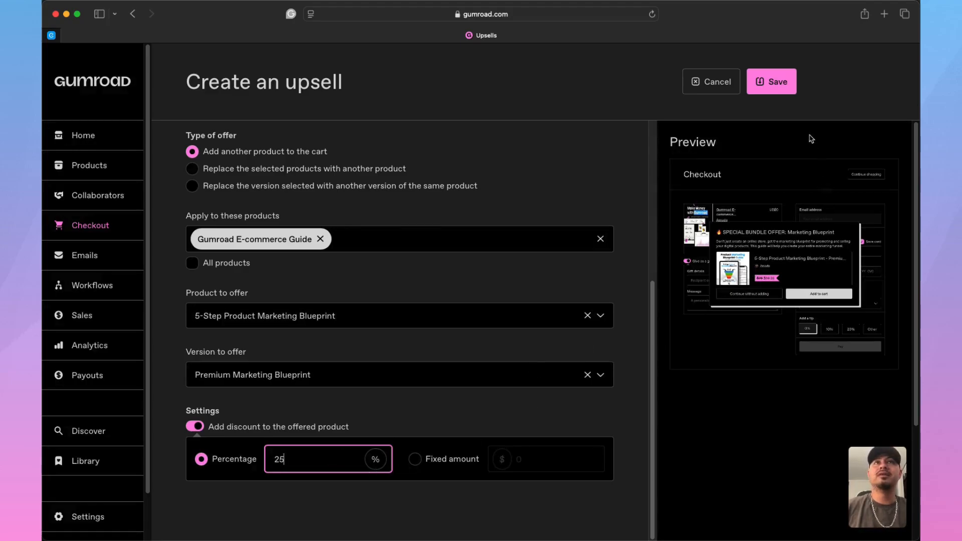
- Save the new upsell, then review its details from the upsell list and close them
{"action": "left_click", "coordinate": [780, 89]}
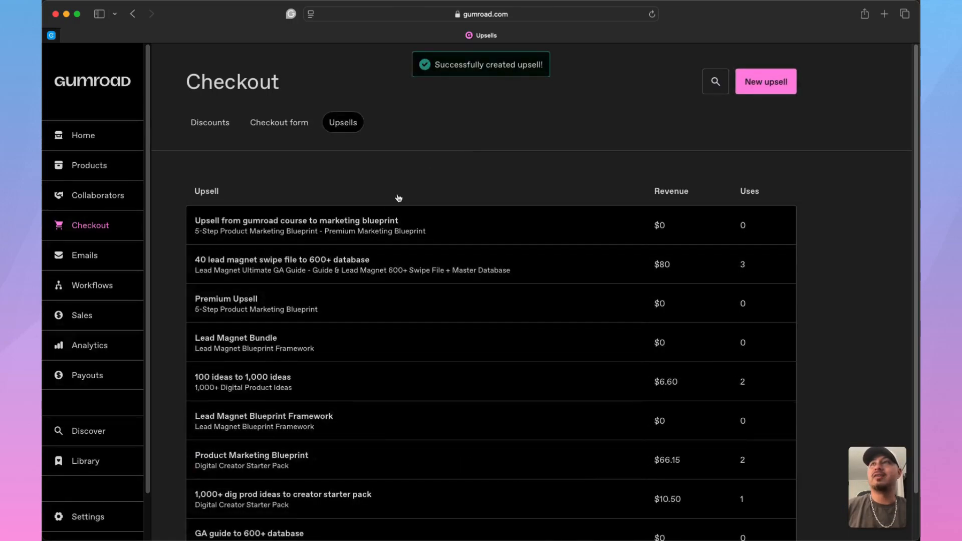
{"action": "left_click", "coordinate": [359, 225]}
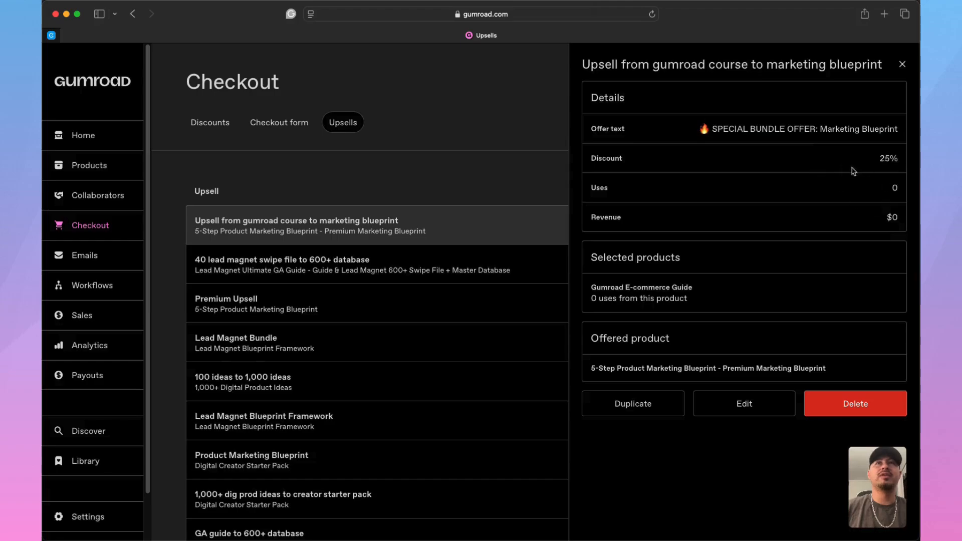
{"action": "left_click", "coordinate": [900, 65]}
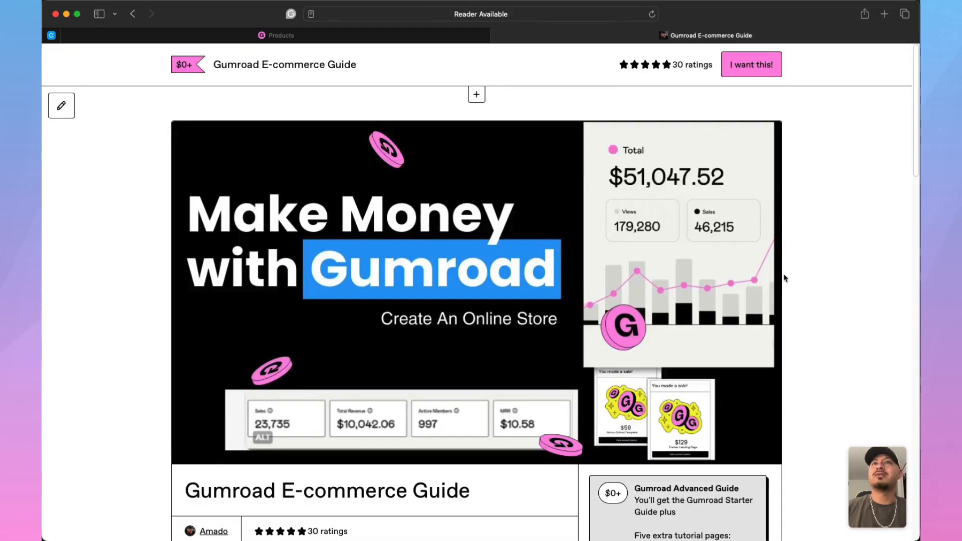
- Take the Gumroad E-commerce Guide to checkout and remove the 5-Step Product Marketing Blueprint from the cart
{"action": "scroll", "coordinate": [782, 275], "scroll_direction": "down", "scroll_amount": 5}
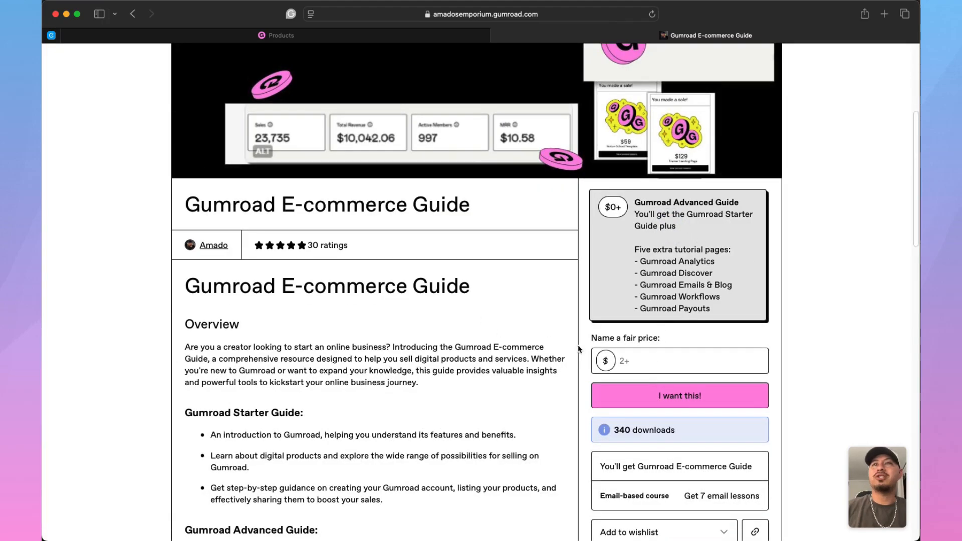
{"action": "left_click", "coordinate": [645, 355]}
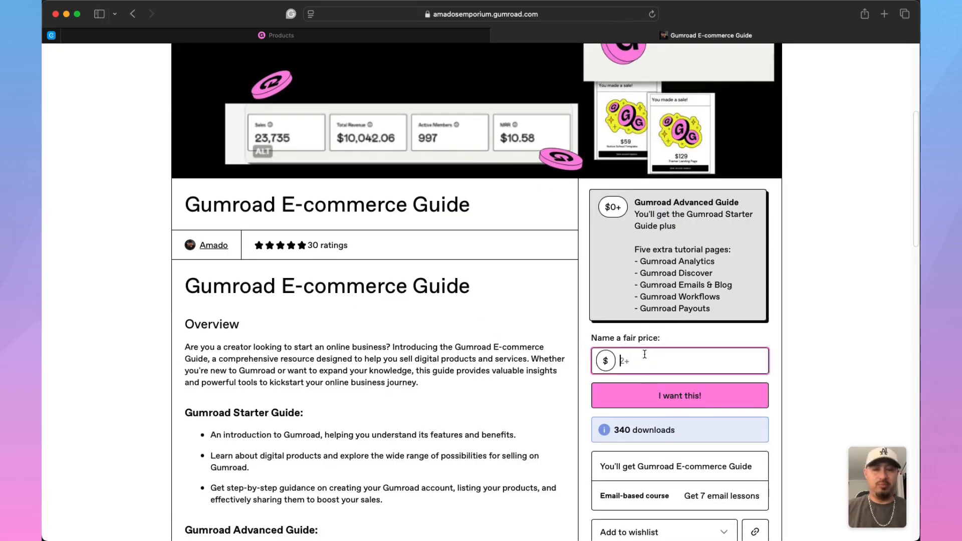
{"action": "left_click", "coordinate": [658, 391]}
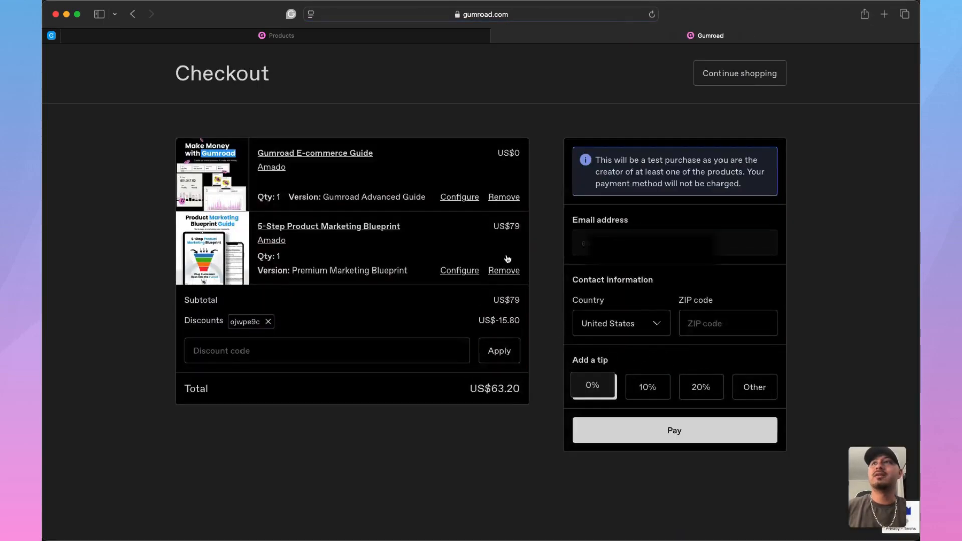
{"action": "left_click", "coordinate": [504, 271]}
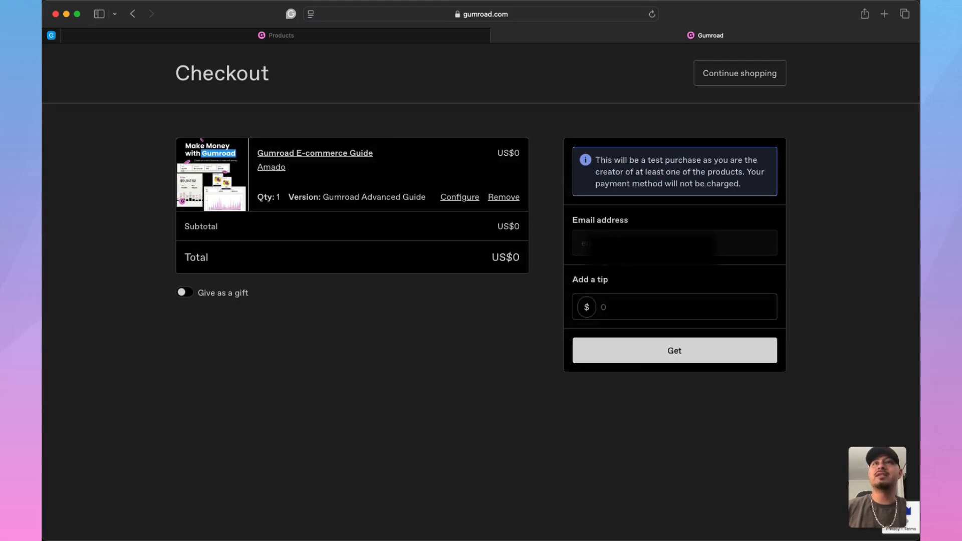
- Set the tip to $0 and submit the test order for the Gumroad E-commerce Guide
{"action": "left_click", "coordinate": [625, 302]}
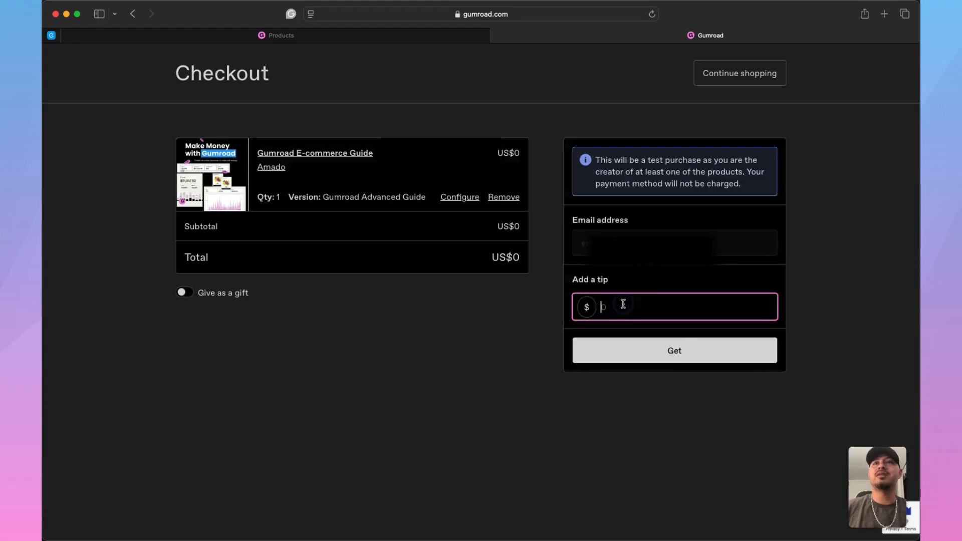
{"action": "type", "text": "0"}
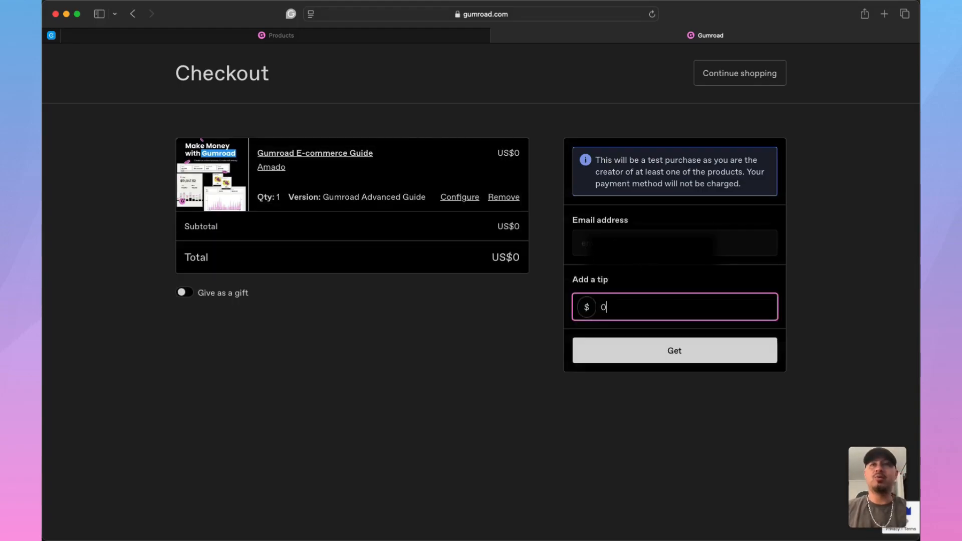
{"action": "left_click", "coordinate": [637, 354]}
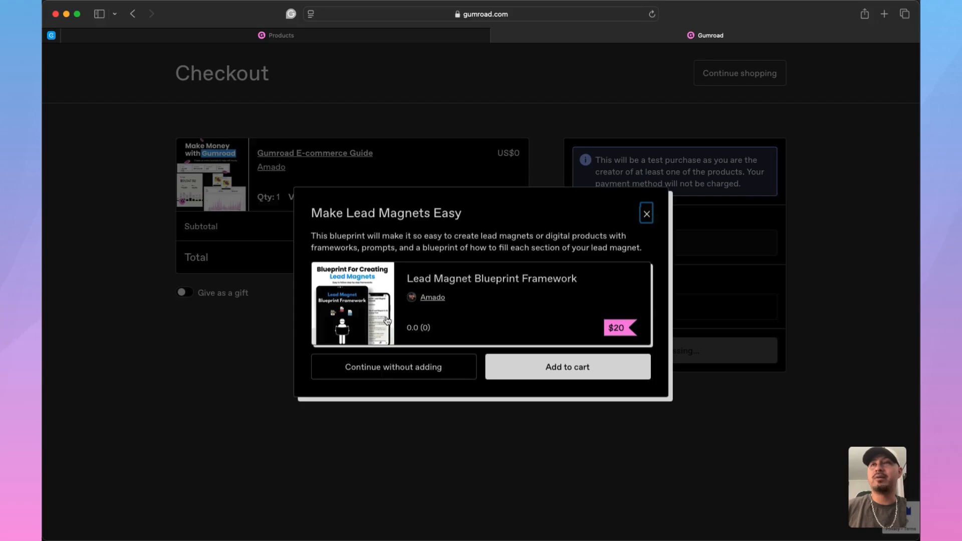
- Decline the Lead Magnet Blueprint Framework offer and add the discounted Premium Marketing Blueprint to the cart
{"action": "left_click", "coordinate": [401, 373]}
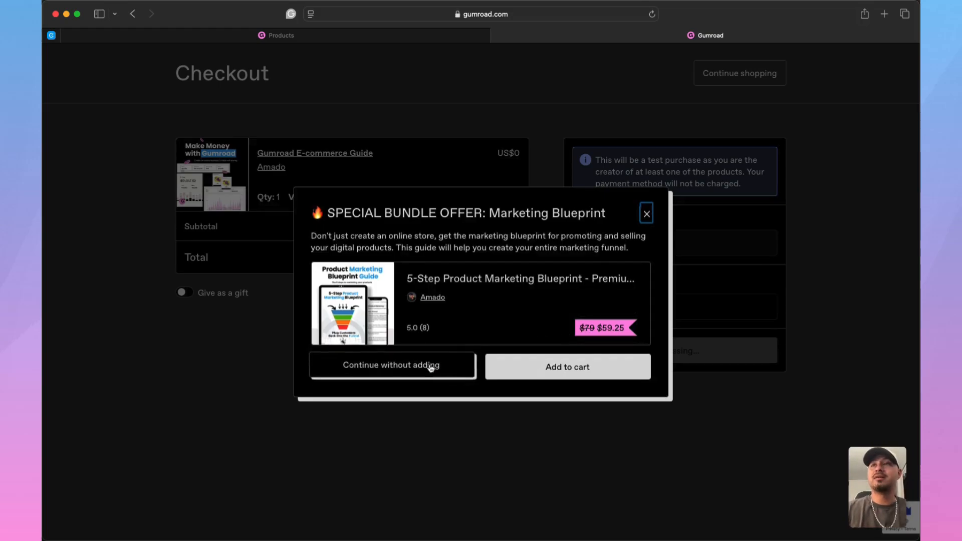
{"action": "left_click", "coordinate": [555, 369]}
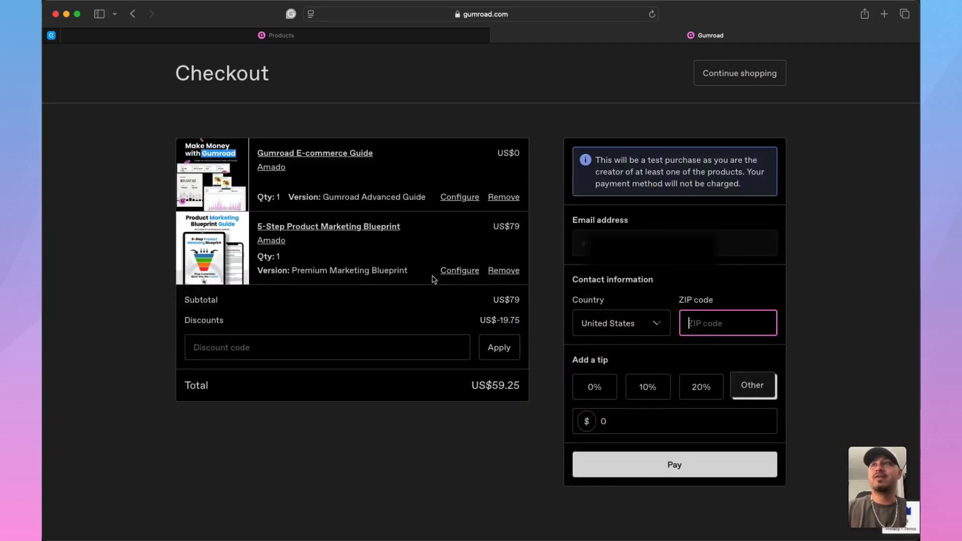
- Examine the 5-Step Product Marketing Blueprint's product page, including its free and premium versions, and return to the checkout
{"action": "left_click", "coordinate": [355, 228]}
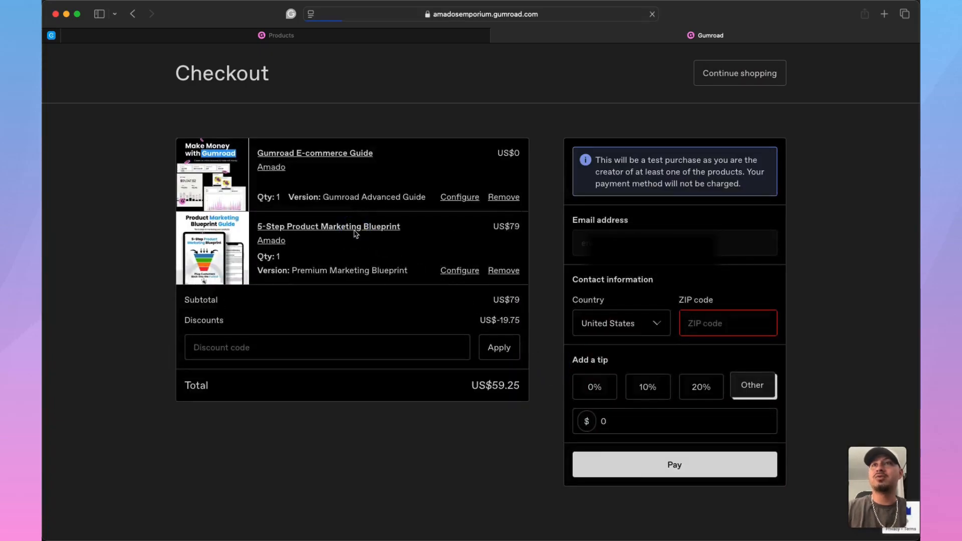
{"action": "scroll", "coordinate": [428, 383], "scroll_direction": "down", "scroll_amount": 10}
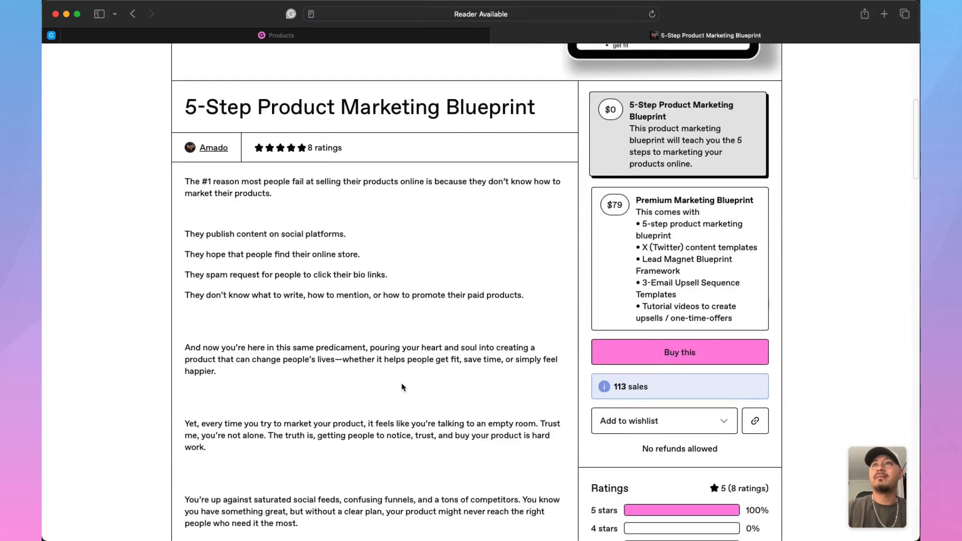
{"action": "scroll", "coordinate": [391, 386], "scroll_direction": "up", "scroll_amount": 5}
{"action": "scroll", "coordinate": [392, 385], "scroll_direction": "up", "scroll_amount": 2}
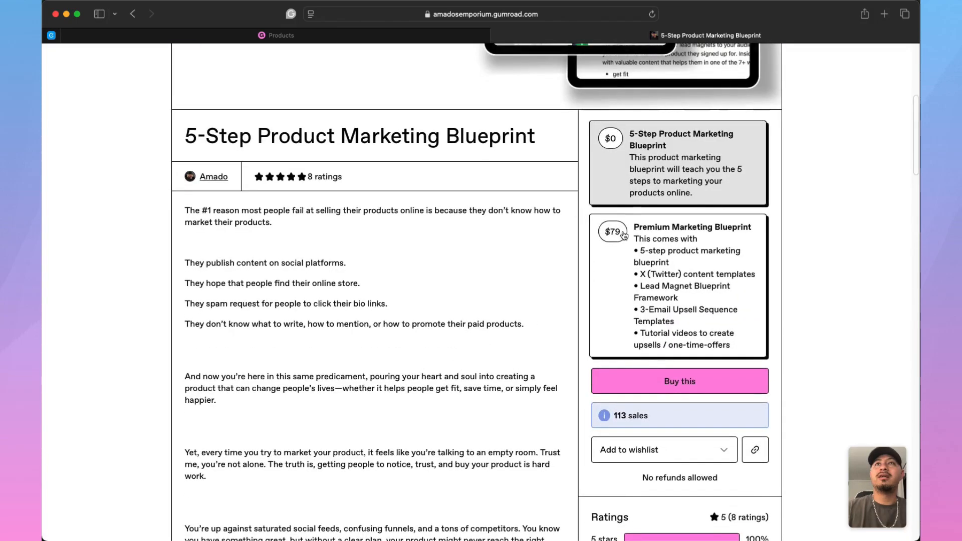
{"action": "scroll", "coordinate": [398, 411], "scroll_direction": "down", "scroll_amount": 15}
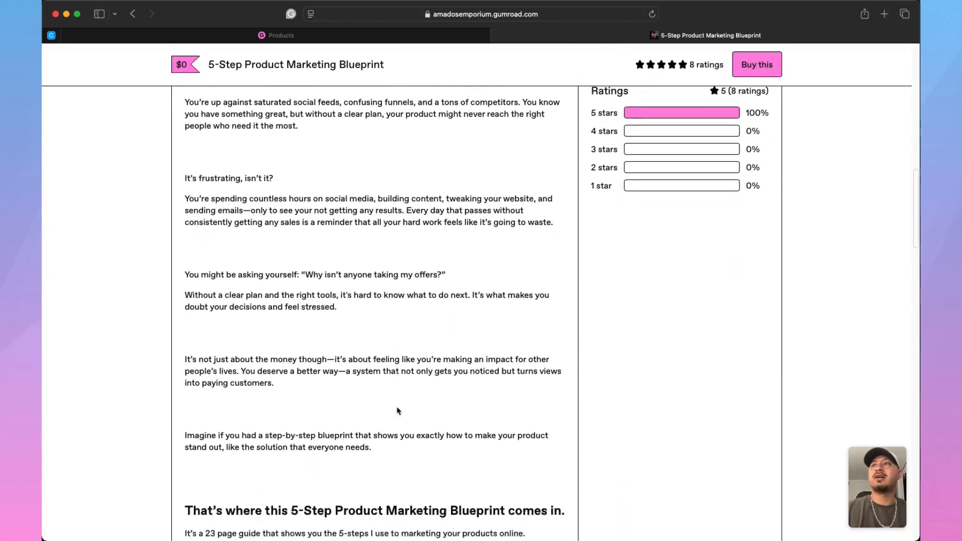
{"action": "scroll", "coordinate": [398, 411], "scroll_direction": "down", "scroll_amount": 20}
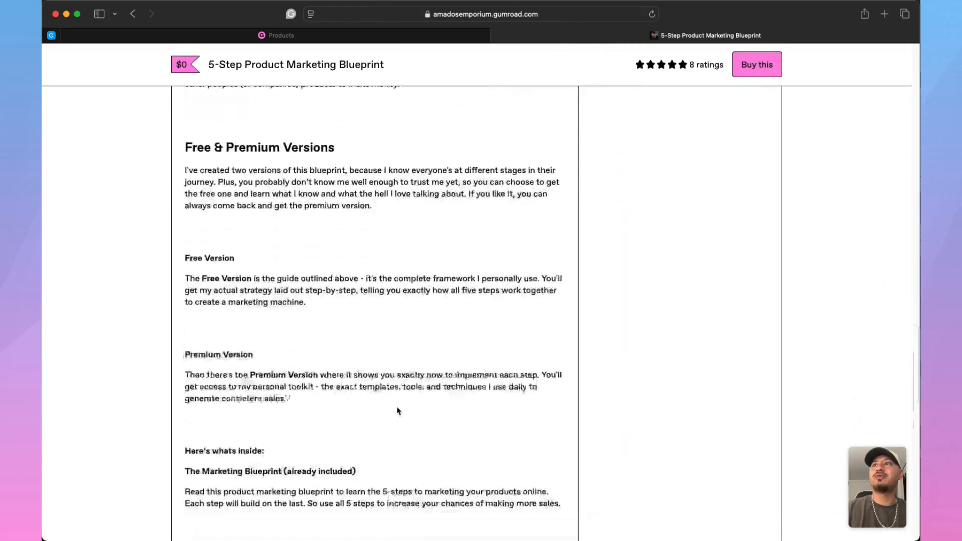
{"action": "scroll", "coordinate": [397, 411], "scroll_direction": "up", "scroll_amount": 20}
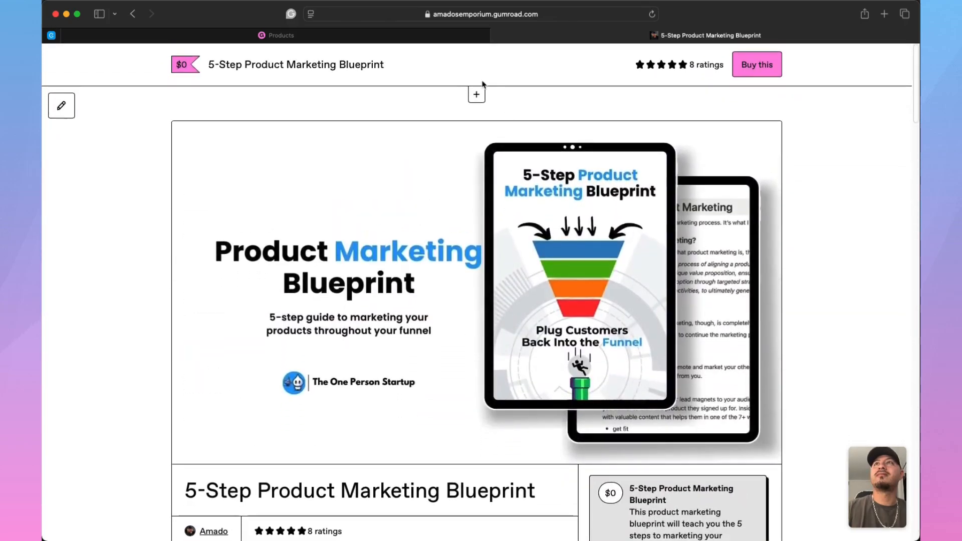
{"action": "left_click", "coordinate": [132, 14]}
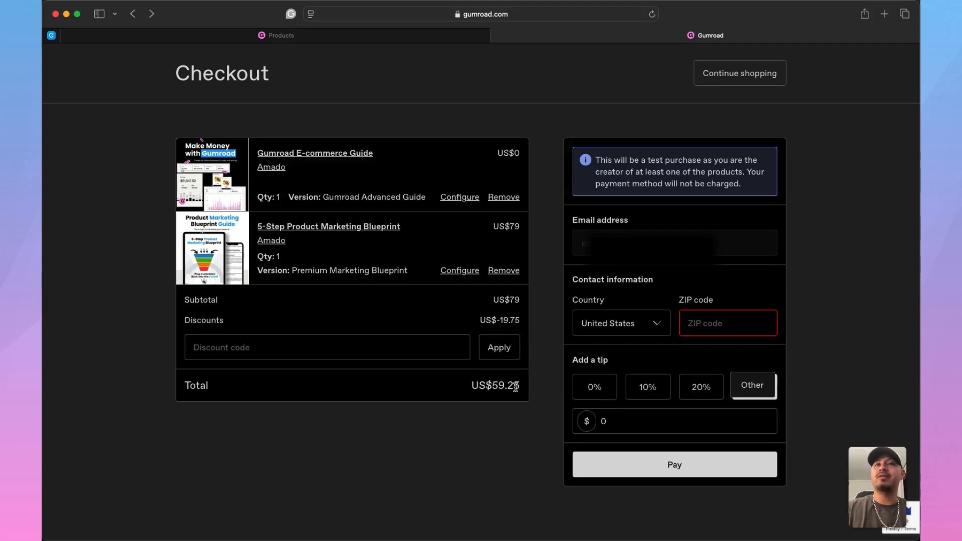
{"action": "left_click", "coordinate": [647, 422]}
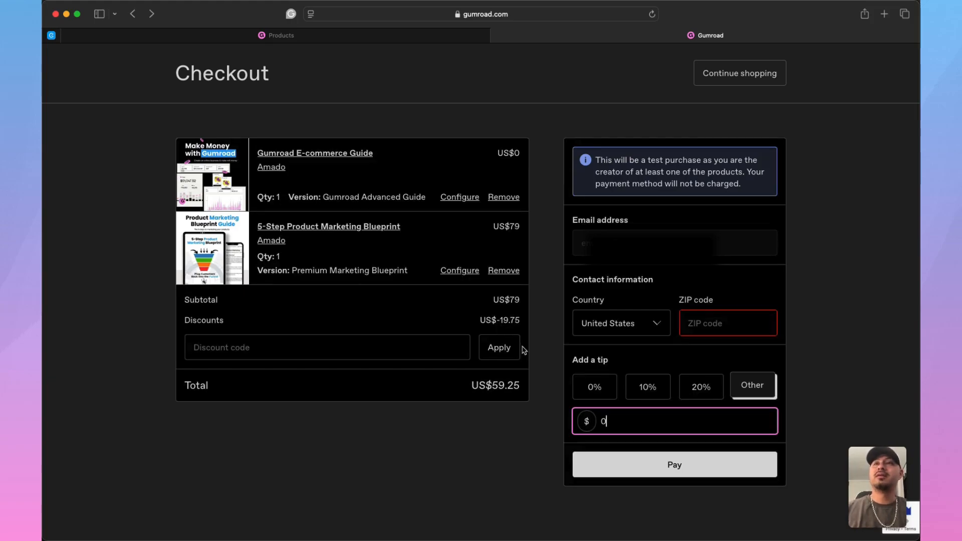
{"action": "left_click", "coordinate": [453, 443]}
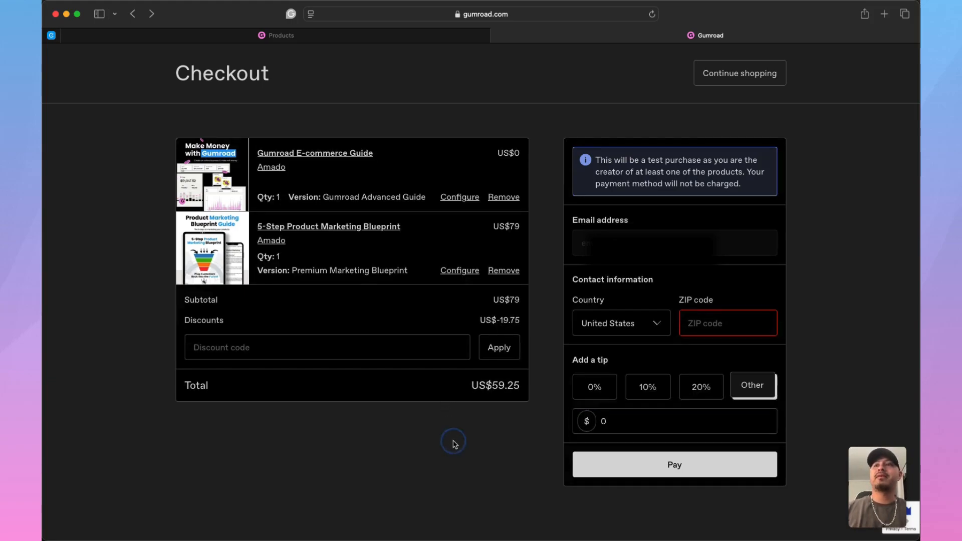